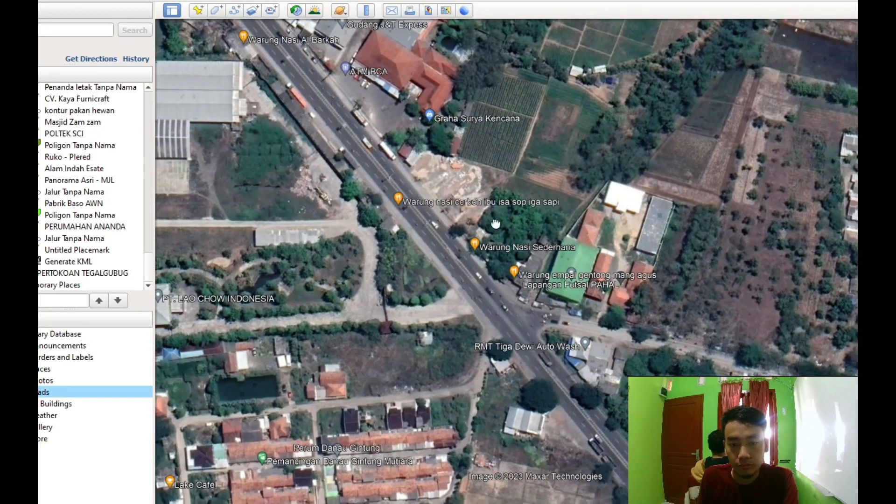
# Examine the road junction beside Lapangan Futsal Pahala in satellite view and all around at street level
pyautogui.moveTo(527, 336); pyautogui.dragTo(475, 216)
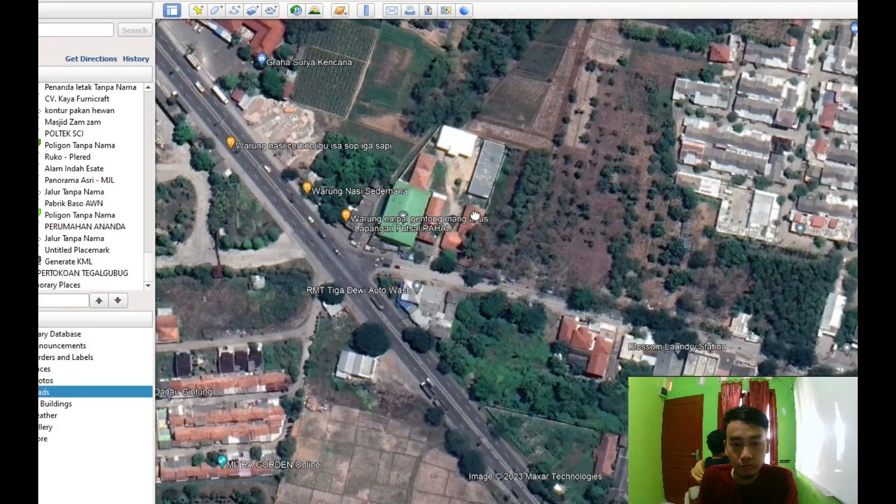
pyautogui.scroll(3, 361, 248)
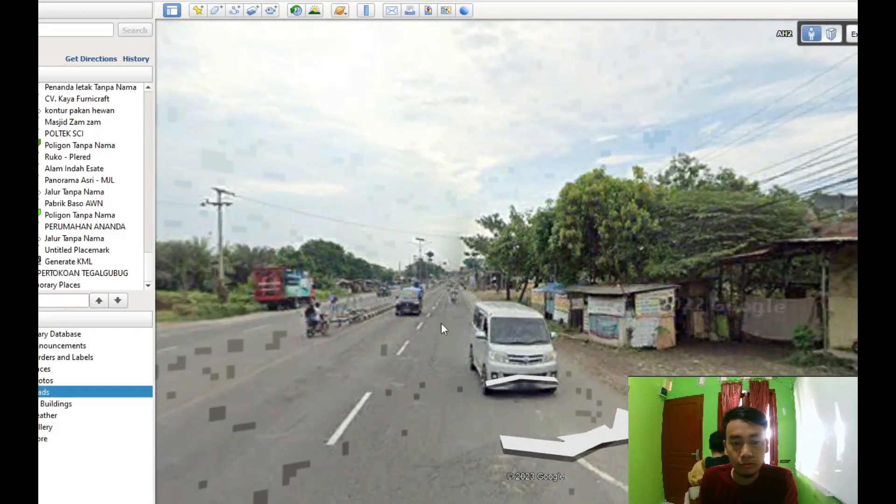
pyautogui.moveTo(241, 274); pyautogui.dragTo(304, 270)
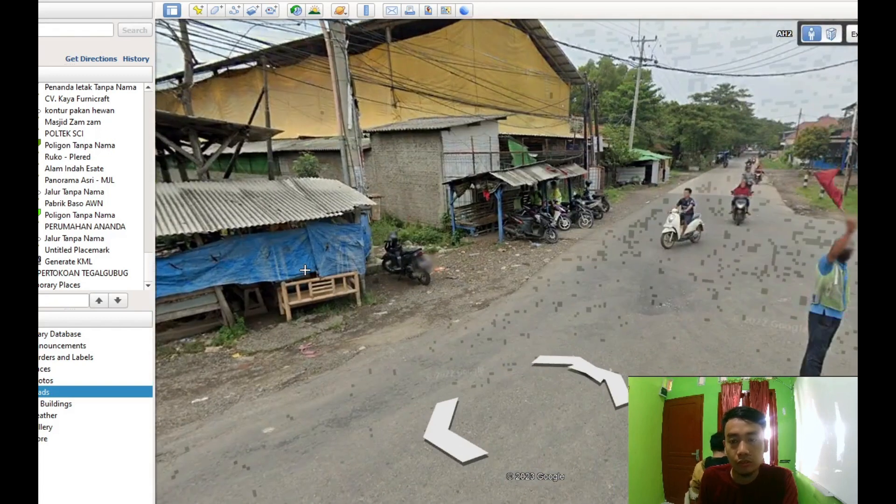
pyautogui.moveTo(550, 274); pyautogui.dragTo(379, 305)
pyautogui.moveTo(717, 279); pyautogui.dragTo(466, 274)
pyautogui.moveTo(739, 258); pyautogui.dragTo(508, 264)
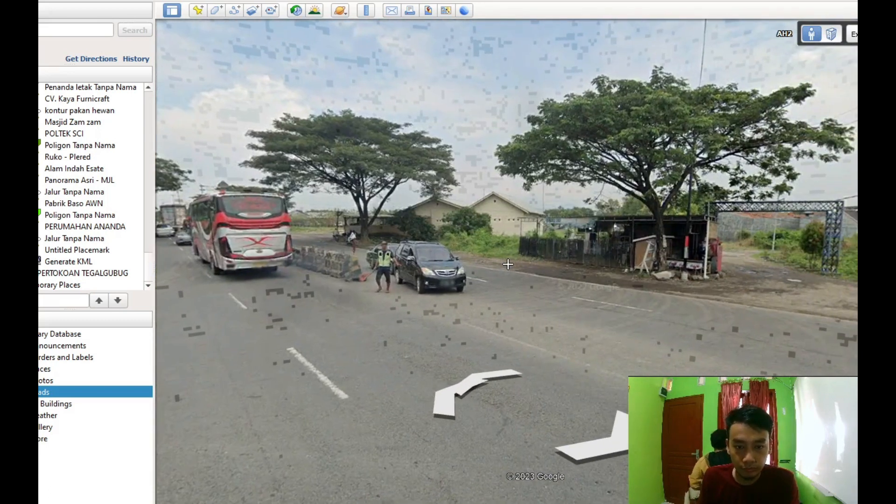
pyautogui.moveTo(700, 268); pyautogui.dragTo(448, 266)
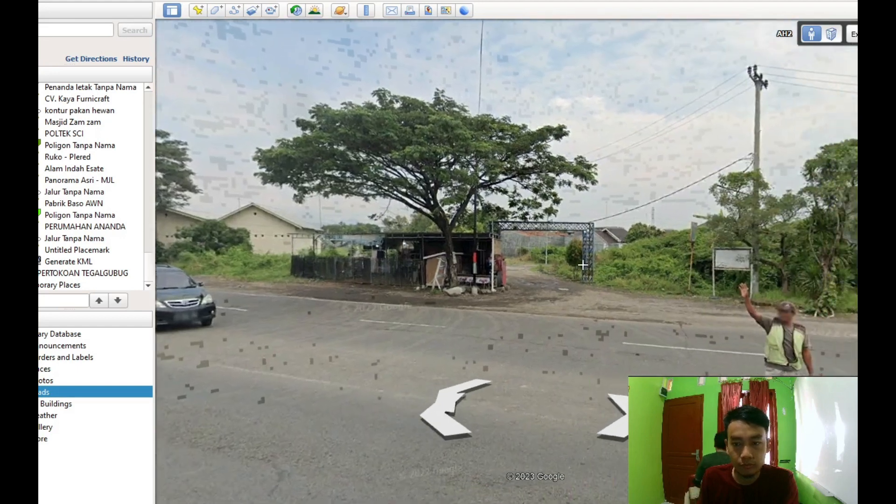
pyautogui.moveTo(727, 259); pyautogui.dragTo(488, 253)
pyautogui.moveTo(668, 257); pyautogui.dragTo(508, 258)
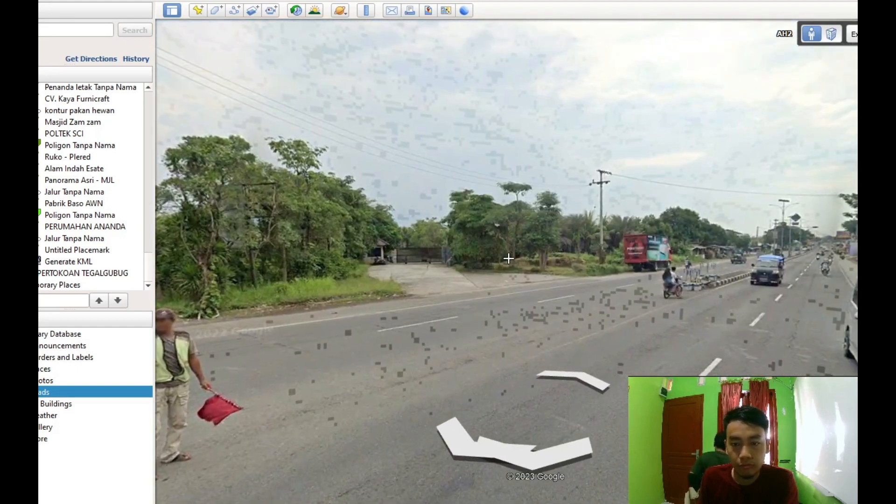
pyautogui.moveTo(280, 256); pyautogui.dragTo(678, 251)
pyautogui.moveTo(440, 251); pyautogui.dragTo(451, 228)
# Switch to the AutoCAD site plan and round the road edge lines at the junction corners with Fillet
pyautogui.press('Escape')
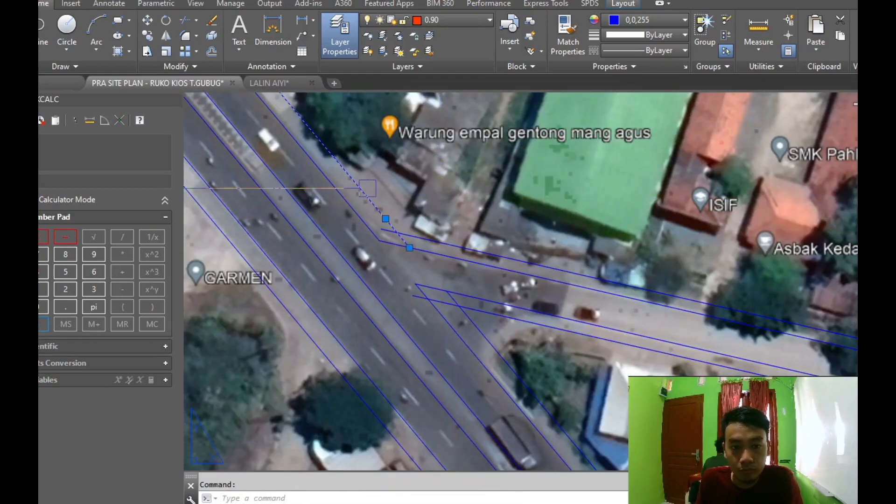
pyautogui.write('r')
pyautogui.press('Return')
pyautogui.write('1')
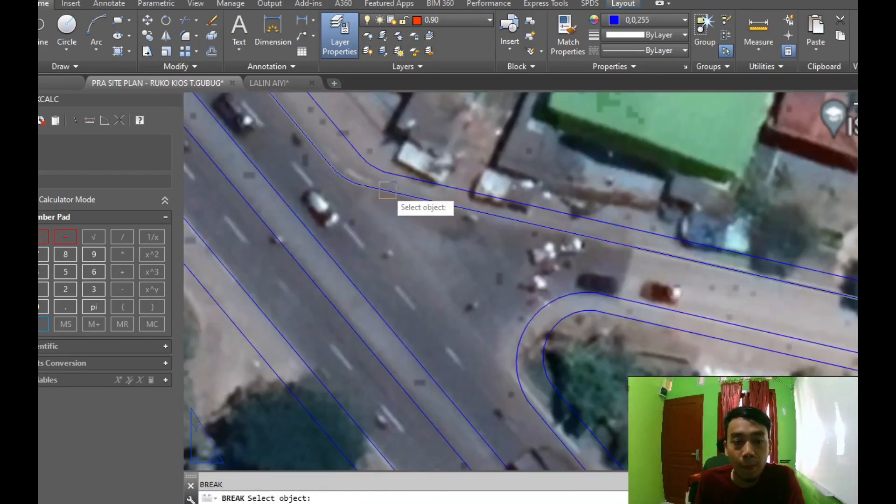
# Break the side road's edge line at the junction and match the orange kerb properties onto the main road's edges and median outlines
pyautogui.moveTo(387, 189); pyautogui.dragTo(409, 174, button='middle')
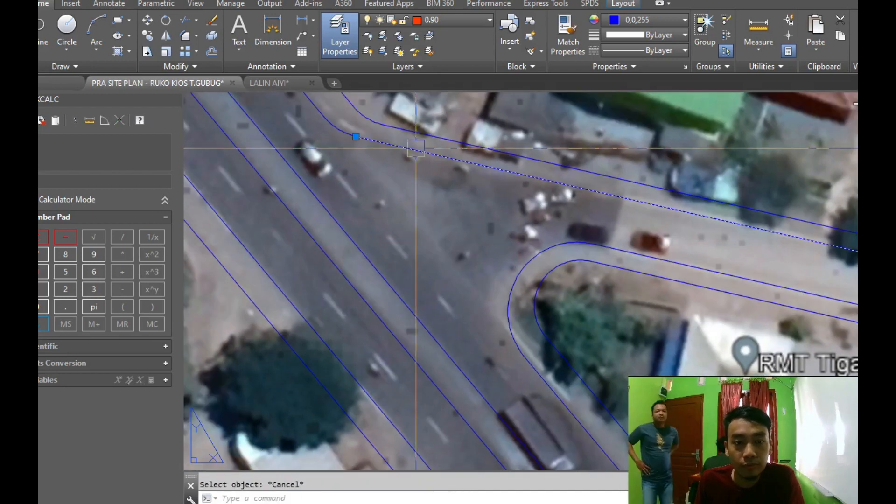
pyautogui.moveTo(595, 243); pyautogui.dragTo(604, 223, button='middle')
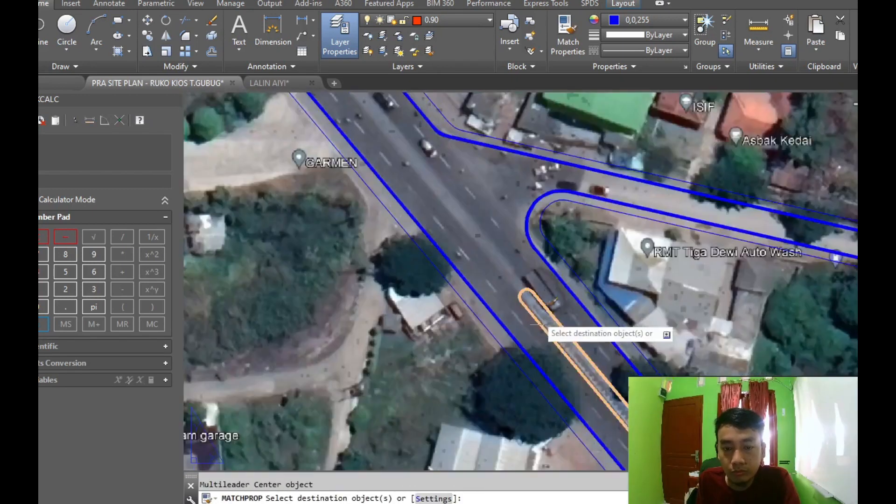
pyautogui.moveTo(592, 327); pyautogui.dragTo(422, 279, button='middle')
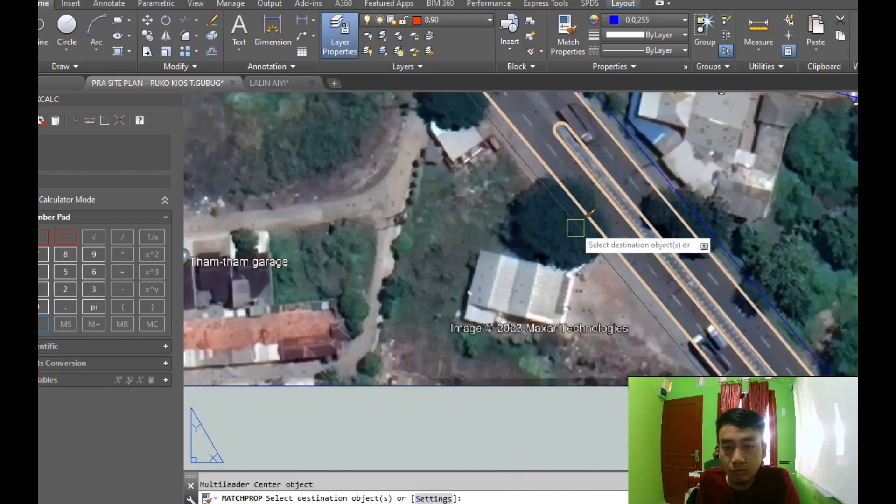
pyautogui.press('Escape')
# Trace the parcel boundary beside RMT Tiga Dewi Auto Wash with a polyline and make 0.90 the current layer
pyautogui.write('p')
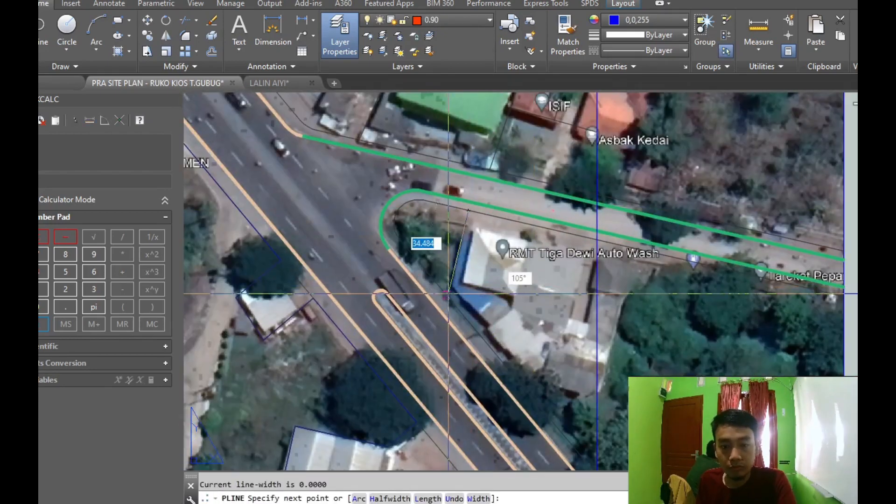
pyautogui.click(448, 293)
pyautogui.moveTo(528, 251); pyautogui.dragTo(511, 216, button='middle')
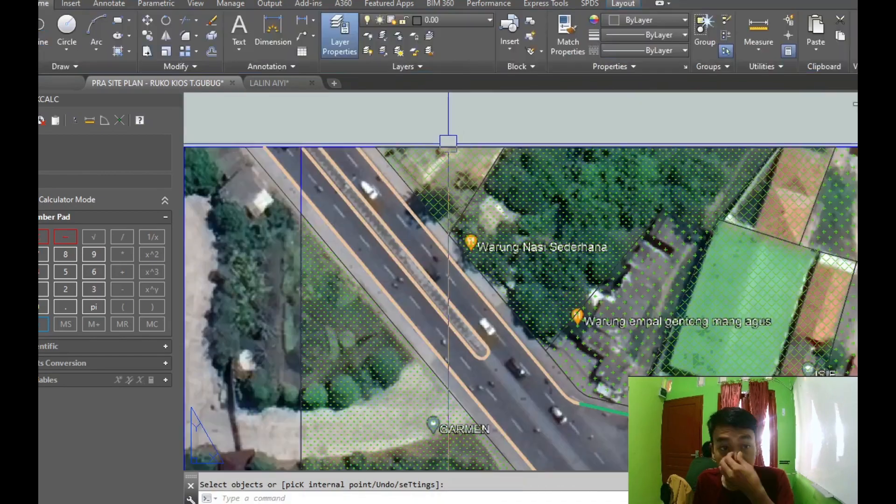
pyautogui.click(450, 20)
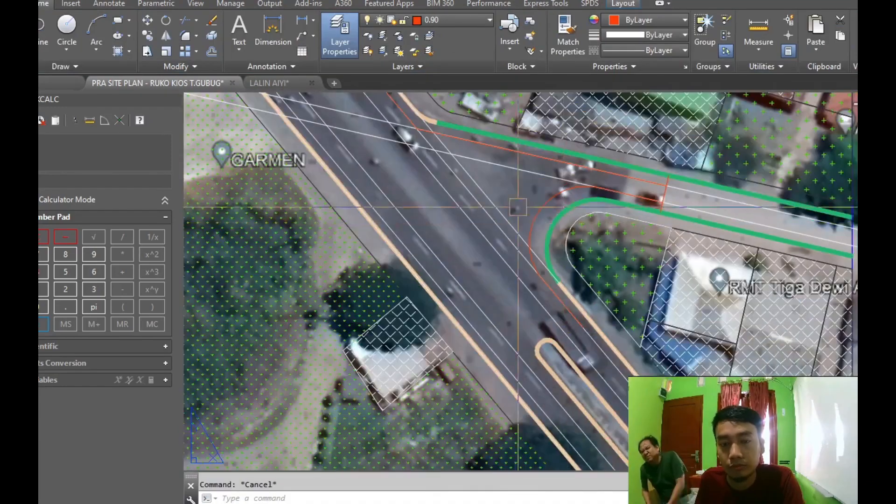
# Move the traced junction drawing, using its frame corner as the base point
pyautogui.moveTo(627, 193)
pyautogui.mouseDown(button='middle')
pyautogui.moveTo(668, 200)
pyautogui.moveTo(668, 265)
pyautogui.mouseUp(button='middle')
pyautogui.scroll(-1, 668, 266)
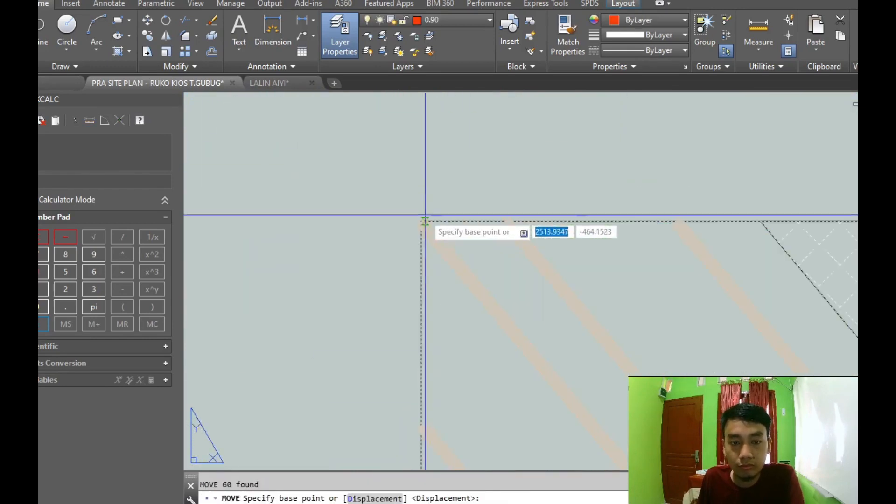
pyautogui.scroll(-7, 425, 214)
pyautogui.click(405, 253)
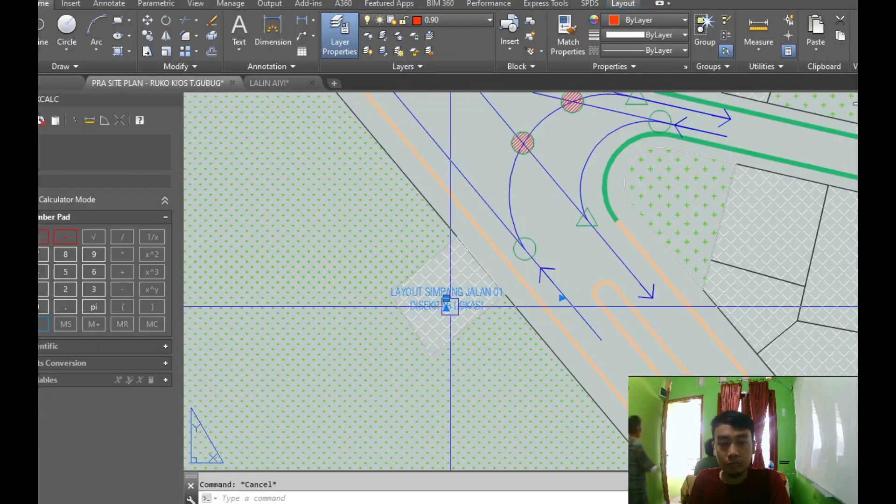
# Edit the copied label on the roadside building and change the main road's label to JL. JATIBARANG - PALIMANAN
pyautogui.doubleClick(449, 301)
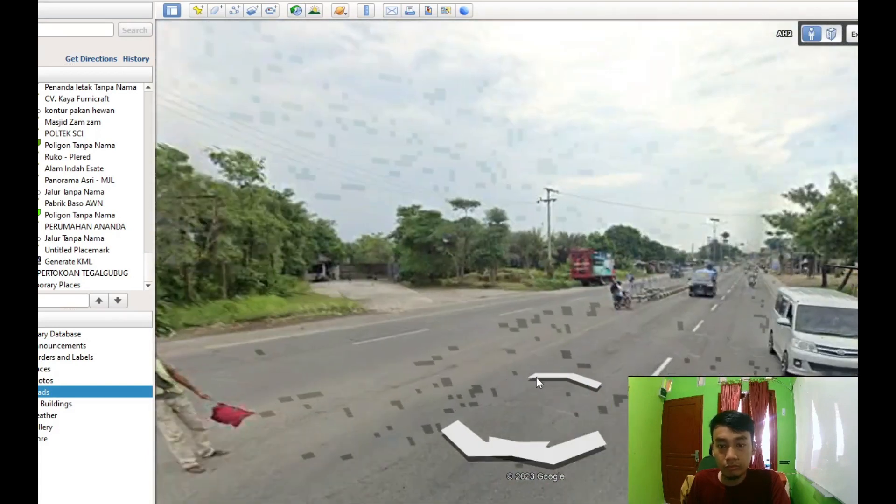
pyautogui.doubleClick(394, 349)
pyautogui.write('JL.')
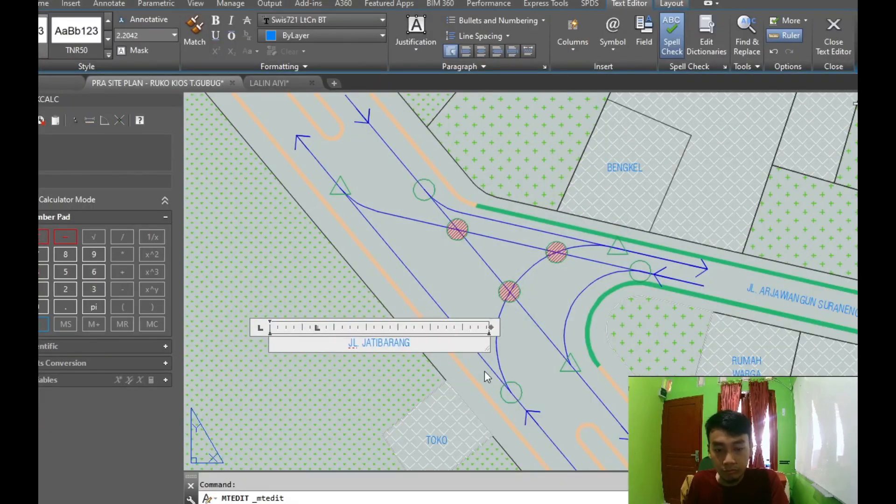
pyautogui.write(' JATIBARANG - PALIMANAN')
pyautogui.click(486, 376)
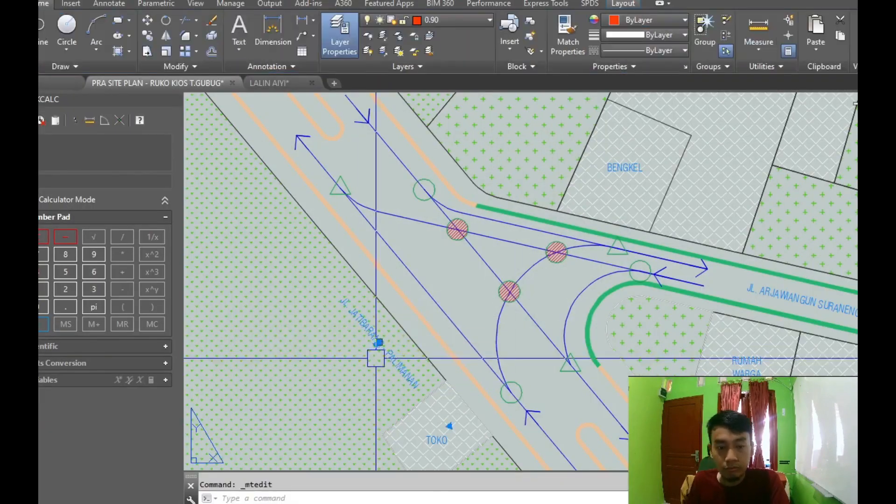
pyautogui.press('Escape')
# Narrow the JL. JATIBARANG - PALIMANAN label's text box and give it a background mask with a light yellow fill
pyautogui.scroll(-5, 484, 304)
pyautogui.moveTo(373, 214); pyautogui.dragTo(489, 214, button='middle')
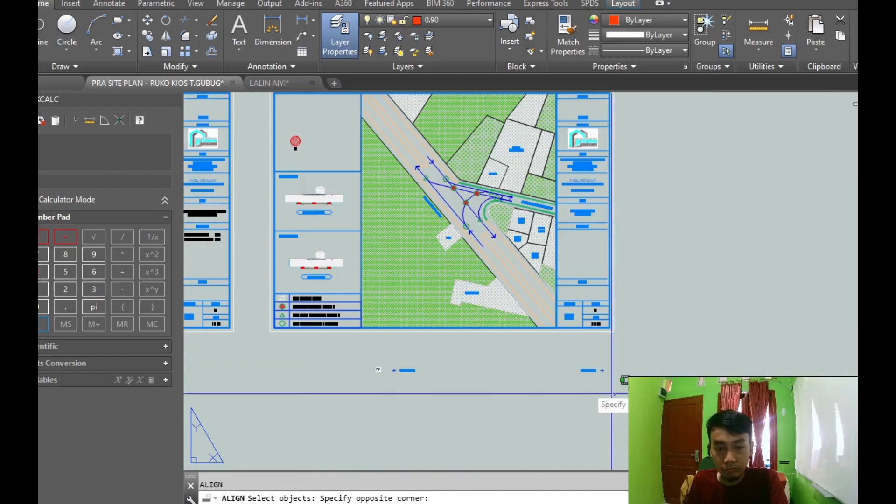
pyautogui.scroll(3, 569, 356)
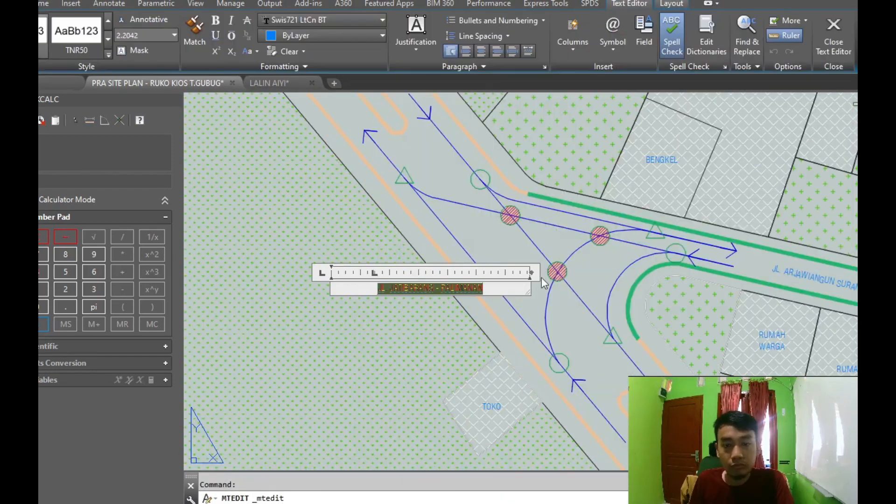
pyautogui.moveTo(531, 272); pyautogui.dragTo(502, 272)
pyautogui.click(138, 50)
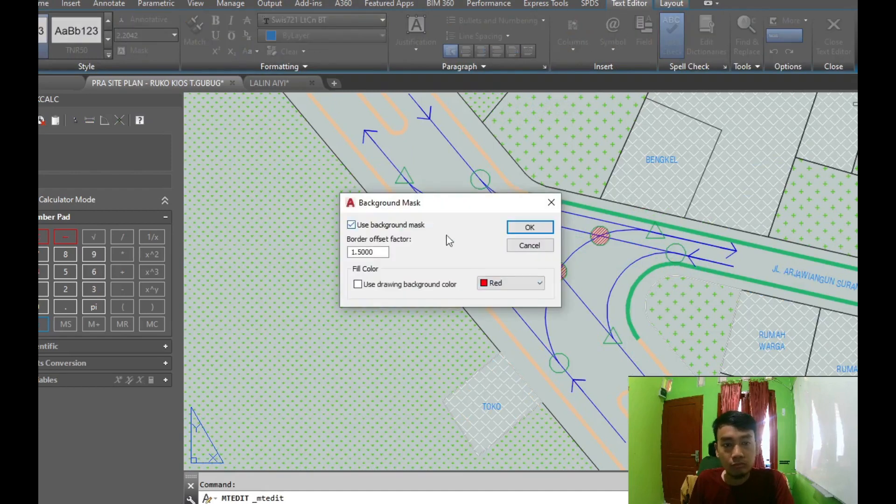
pyautogui.click(403, 226)
pyautogui.click(516, 283)
pyautogui.click(506, 371)
pyautogui.click(367, 227)
pyautogui.click(430, 160)
pyautogui.moveTo(354, 253); pyautogui.dragTo(357, 233)
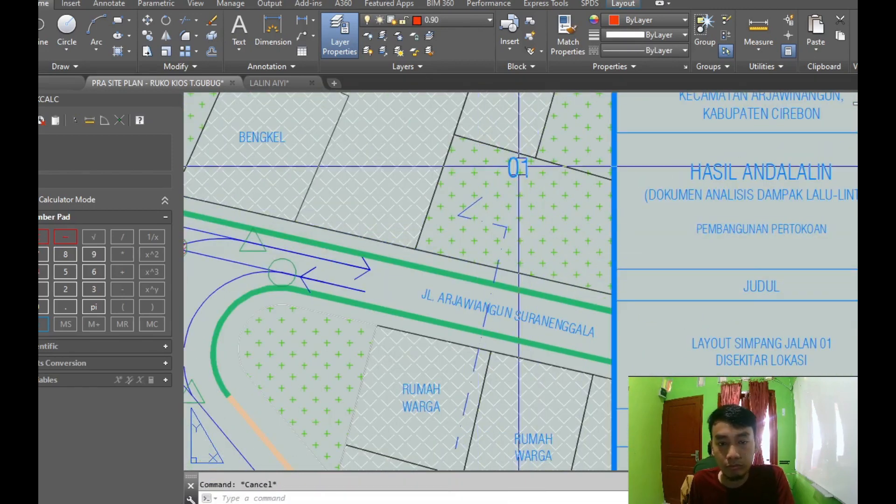
# Renumber the copied section mark across the side road as 02
pyautogui.doubleClick(518, 167)
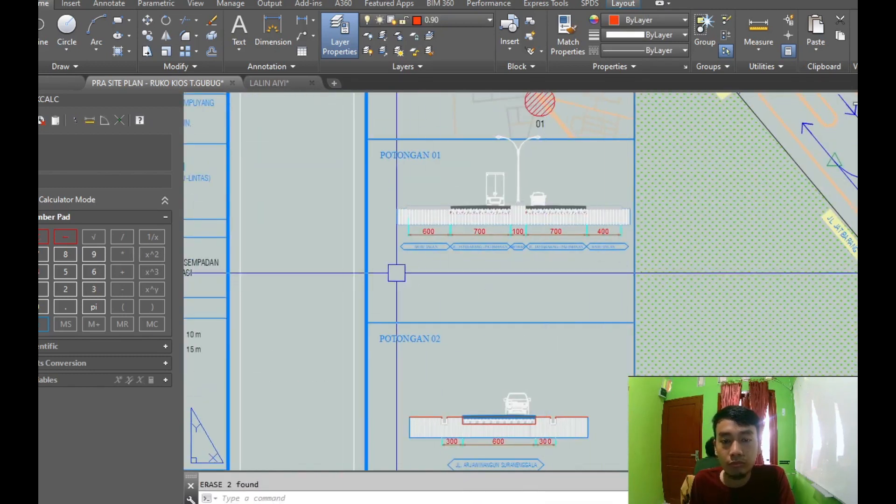
# Move the POTONGAN 01 road cross-section with its dimensions and labels lower and centre it within its panel
pyautogui.click(383, 271)
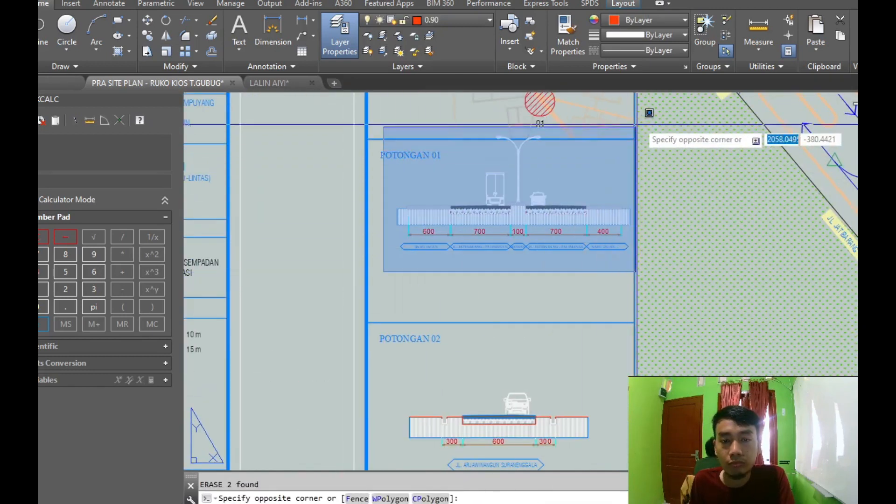
pyautogui.click(642, 120)
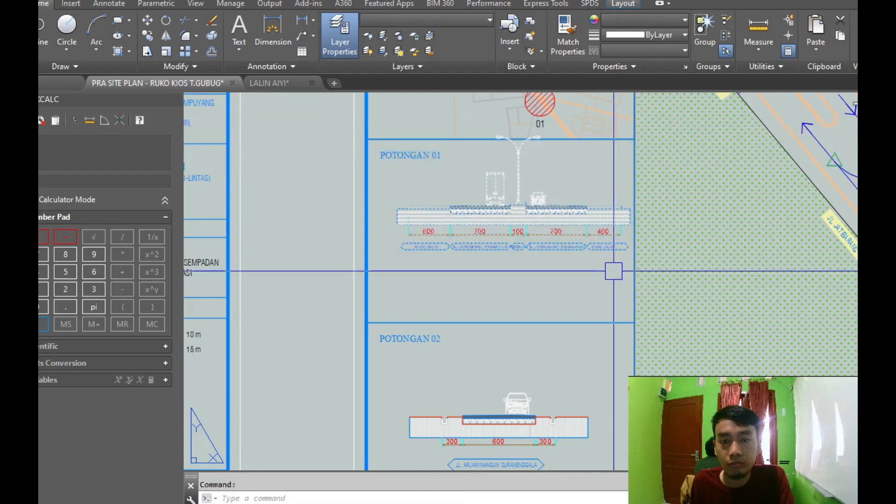
pyautogui.write('m')
pyautogui.press('space')
pyautogui.click(597, 278)
pyautogui.click(564, 320)
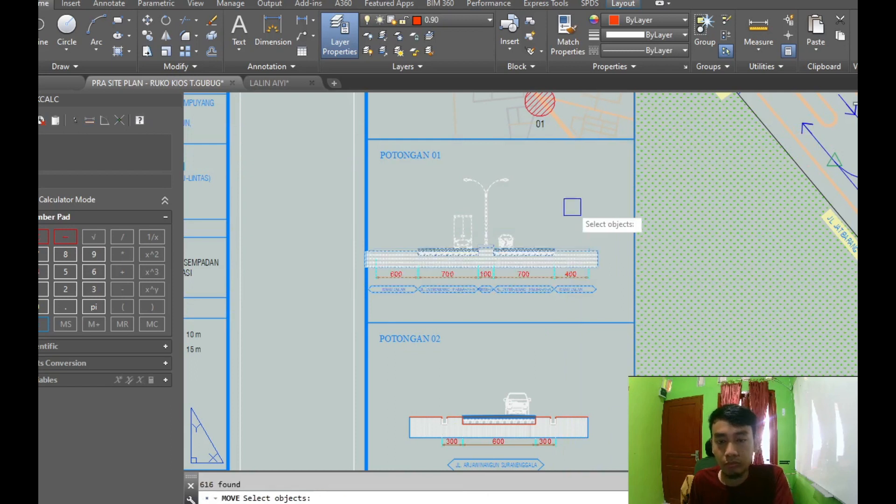
pyautogui.press('space')
pyautogui.click(593, 202)
pyautogui.moveTo(592, 205)
pyautogui.mouseDown(button='middle')
pyautogui.moveTo(625, 128)
pyautogui.moveTo(590, 218)
pyautogui.moveTo(484, 209)
pyautogui.moveTo(415, 165)
pyautogui.mouseUp(button='middle')
pyautogui.scroll(-1, 526, 202)
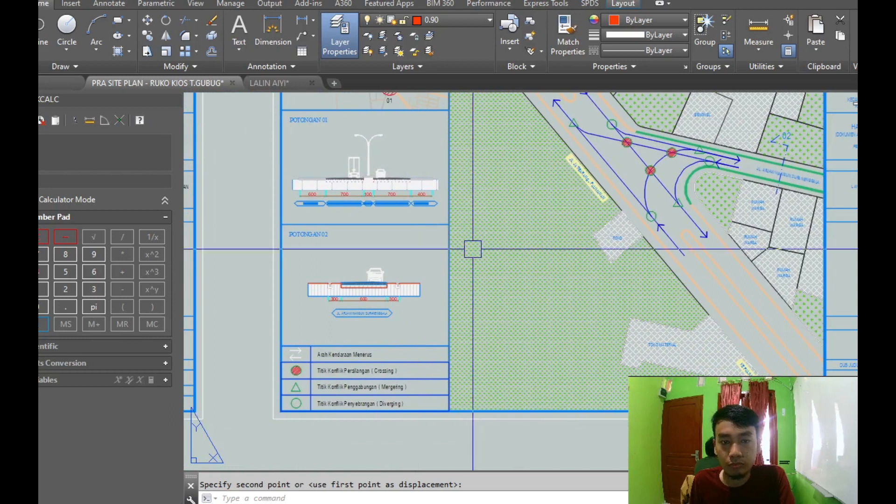
# Set the drawing number in the junction layout sheet's title block to 23
pyautogui.moveTo(636, 198)
pyautogui.mouseDown(button='middle')
pyautogui.moveTo(523, 278)
pyautogui.moveTo(341, 261)
pyautogui.mouseUp(button='middle')
pyautogui.press('Escape')
pyautogui.moveTo(594, 296); pyautogui.dragTo(624, 127, button='middle')
pyautogui.scroll(-2, 654, 165)
pyautogui.scroll(2, 342, 184)
pyautogui.scroll(-2, 325, 247)
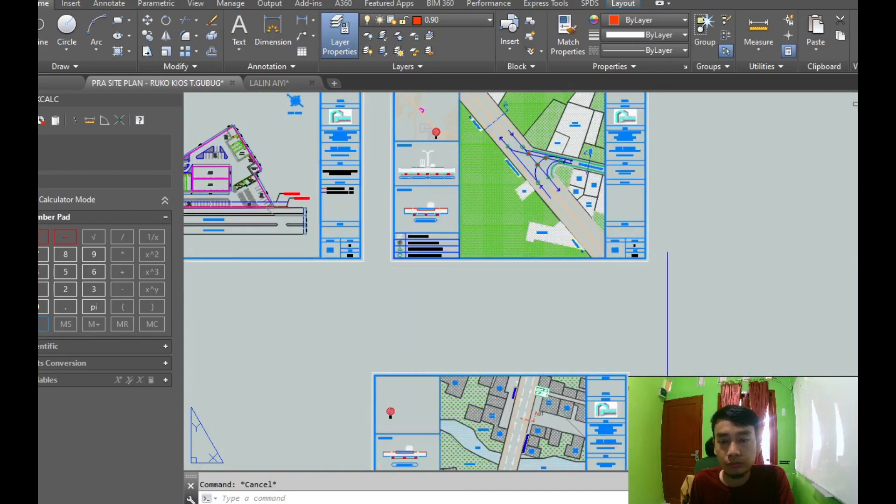
pyautogui.scroll(3, 667, 243)
pyautogui.scroll(3, 582, 256)
pyautogui.click(581, 257)
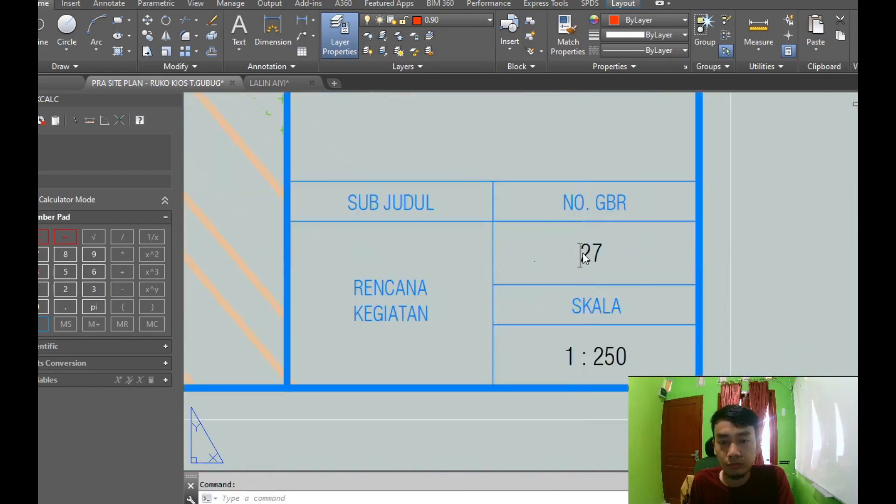
pyautogui.doubleClick(581, 256)
pyautogui.click(631, 160)
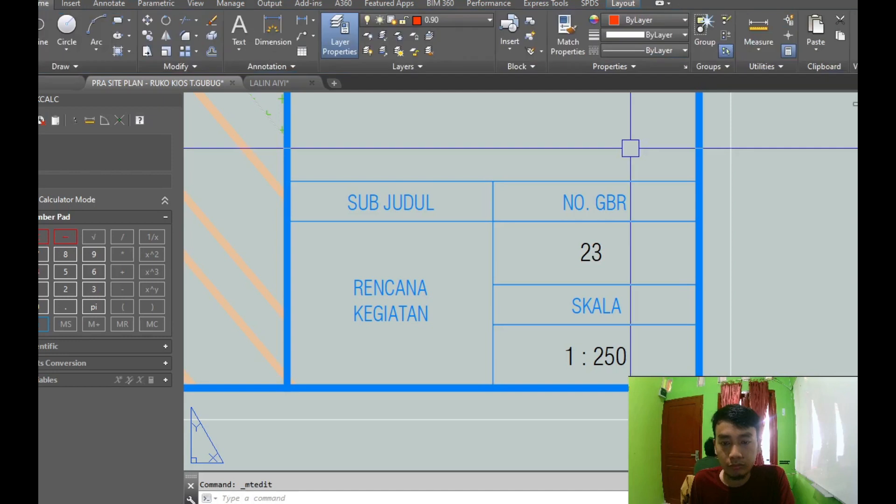
pyautogui.press('Escape')
# Check the junction sheet's title block text and its overall layout
pyautogui.scroll(-3, 646, 195)
pyautogui.moveTo(646, 117); pyautogui.dragTo(646, 266, button='middle')
pyautogui.scroll(1, 653, 176)
pyautogui.scroll(2, 647, 180)
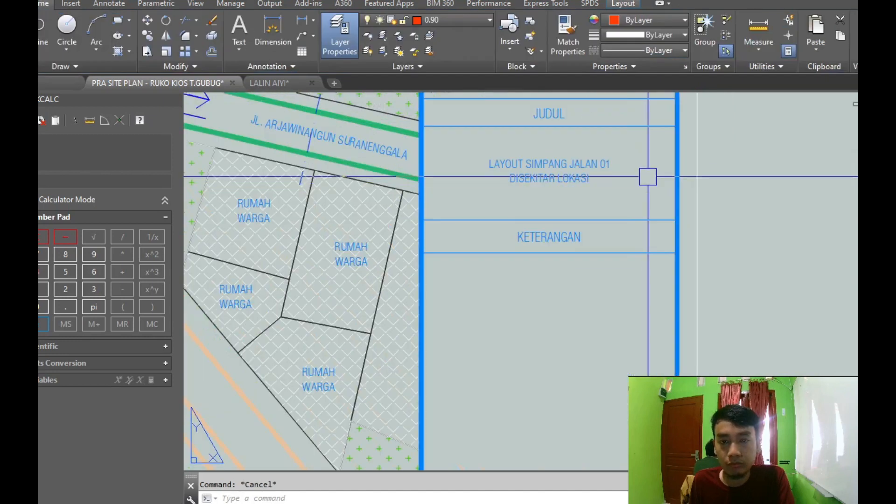
pyautogui.scroll(-3, 626, 172)
pyautogui.scroll(2, 627, 194)
pyautogui.moveTo(630, 157)
pyautogui.mouseDown(button='middle')
pyautogui.moveTo(627, 193)
pyautogui.moveTo(539, 192)
pyautogui.mouseUp(button='middle')
pyautogui.scroll(-3, 684, 189)
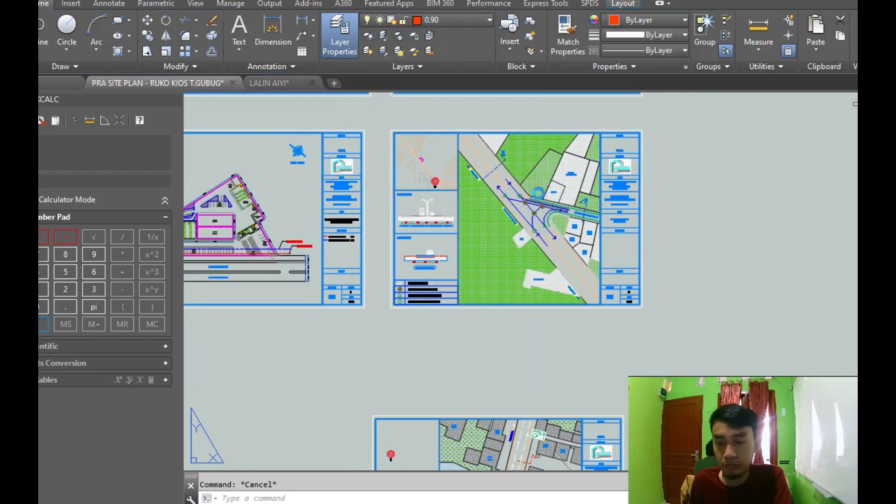
# Open the plot settings for the layout and reuse the page setup of the previous plot
pyautogui.hotkey('ctrl', 'p')
pyautogui.click(356, 122)
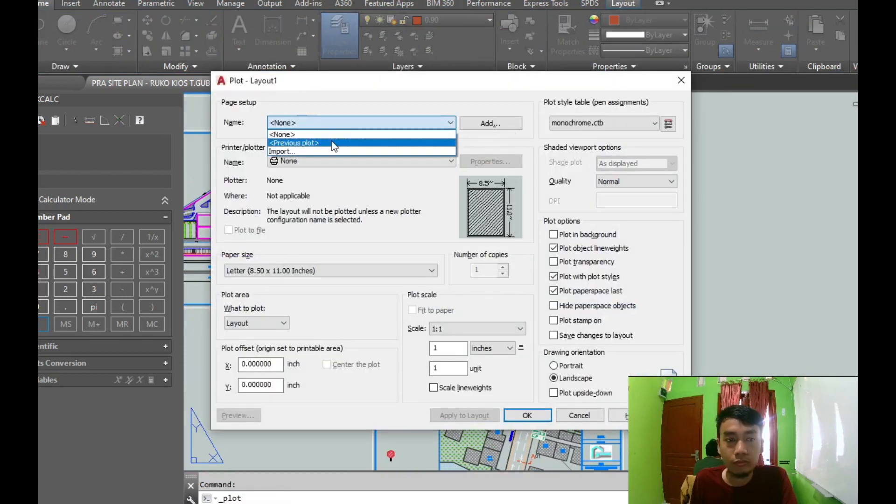
pyautogui.click(334, 140)
# Define the plot window around the junction layout sheet, from the lower-left to the upper-right corner of its outer frame
pyautogui.click(339, 324)
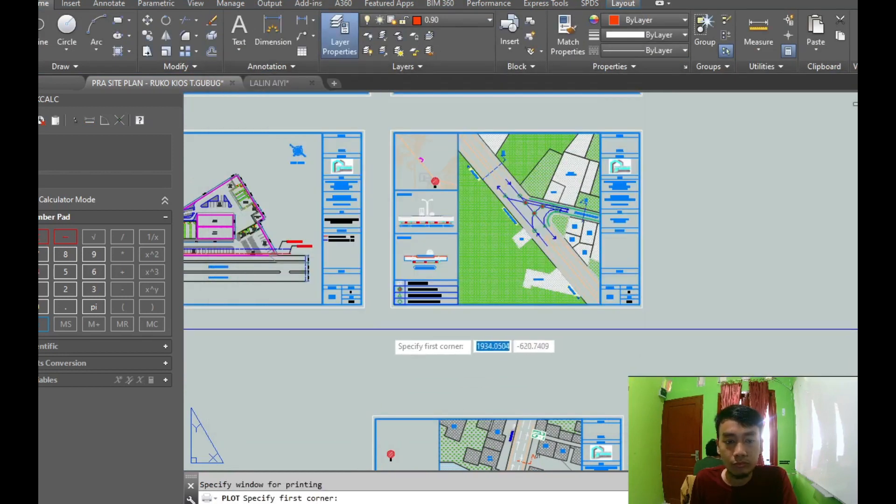
pyautogui.scroll(5, 386, 326)
pyautogui.click(399, 277)
pyautogui.scroll(-4, 681, 193)
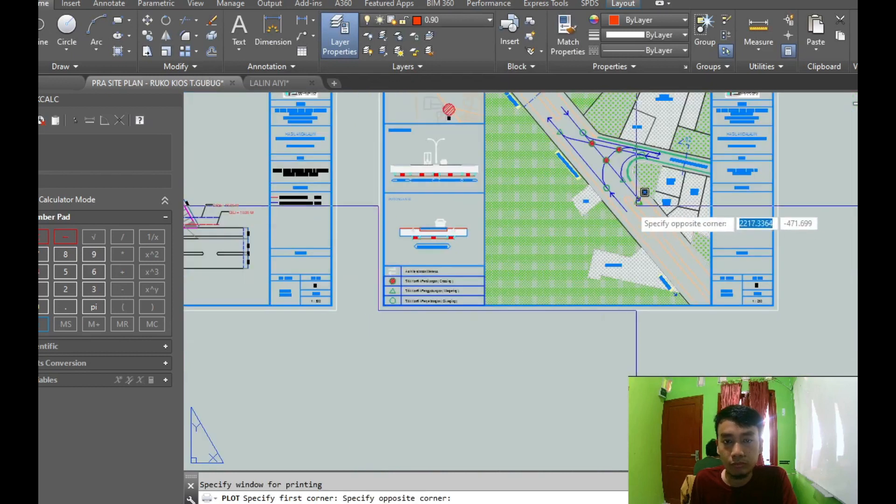
pyautogui.scroll(6, 497, 256)
pyautogui.scroll(-6, 497, 256)
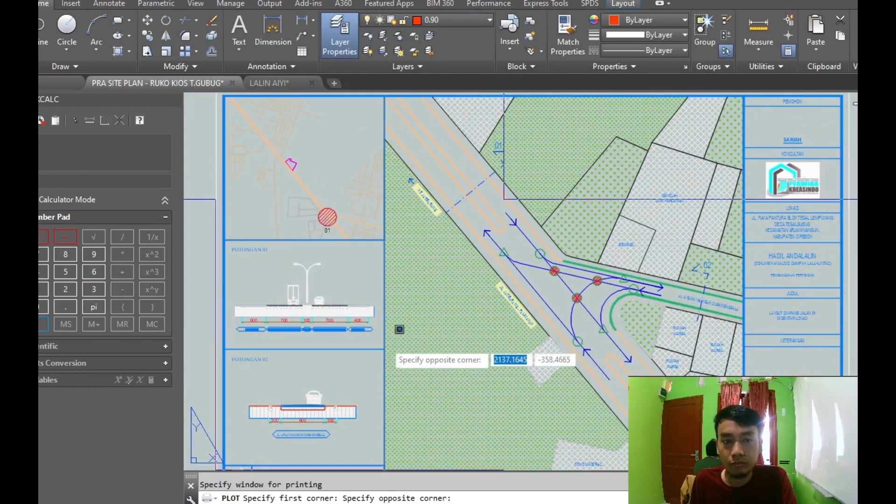
pyautogui.scroll(4, 569, 221)
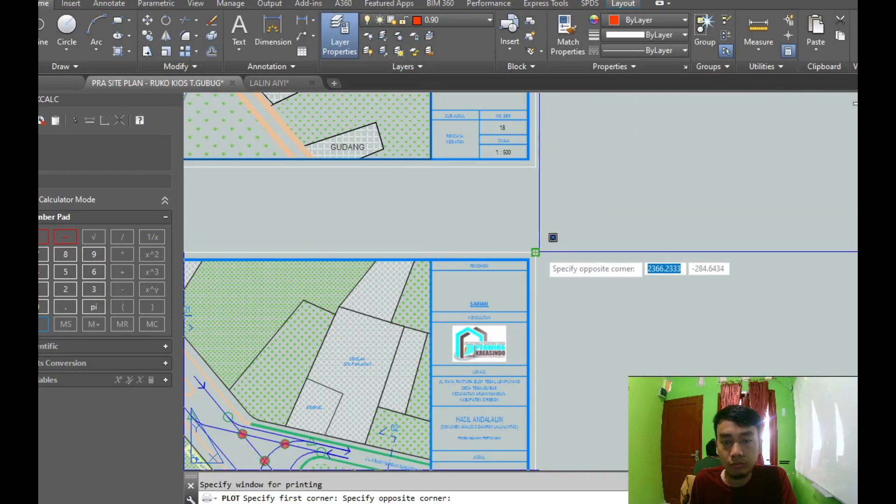
pyautogui.click(535, 252)
# Preview the junction sheet's plot and check the conflict-point drawing, road cross-sections, legend and title block
pyautogui.click(236, 471)
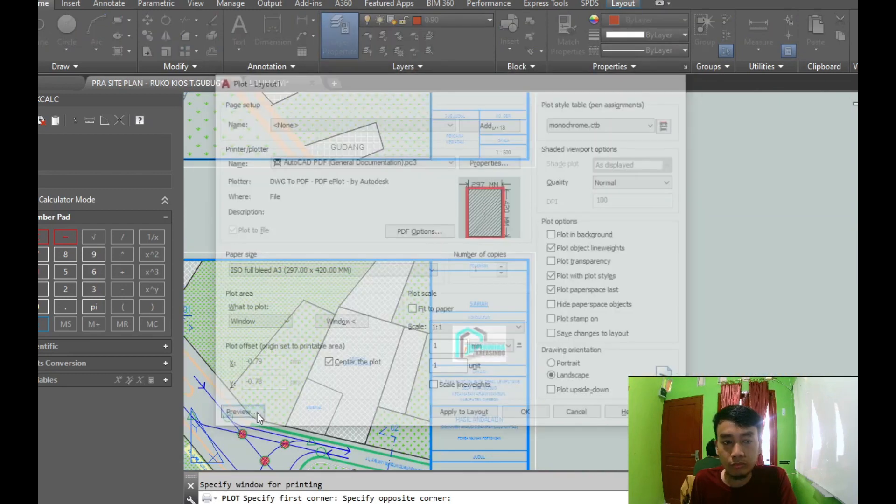
pyautogui.scroll(5, 555, 303)
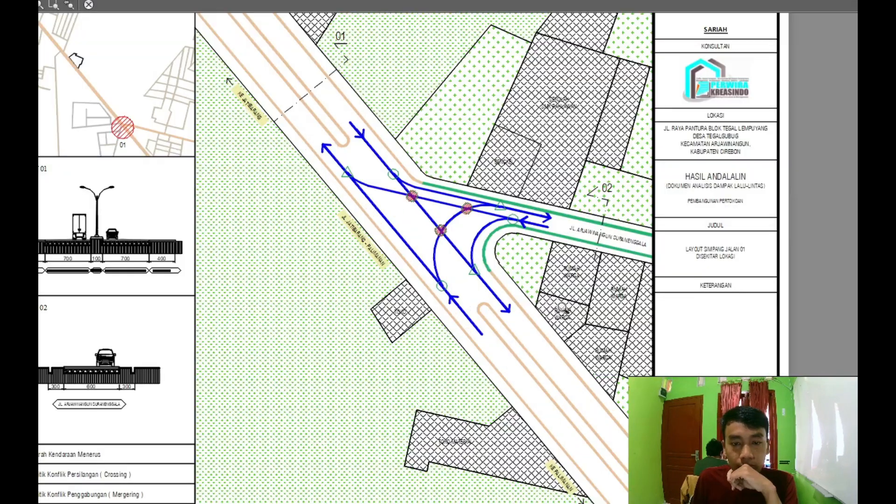
pyautogui.scroll(-6, 532, 275)
pyautogui.scroll(2, 510, 260)
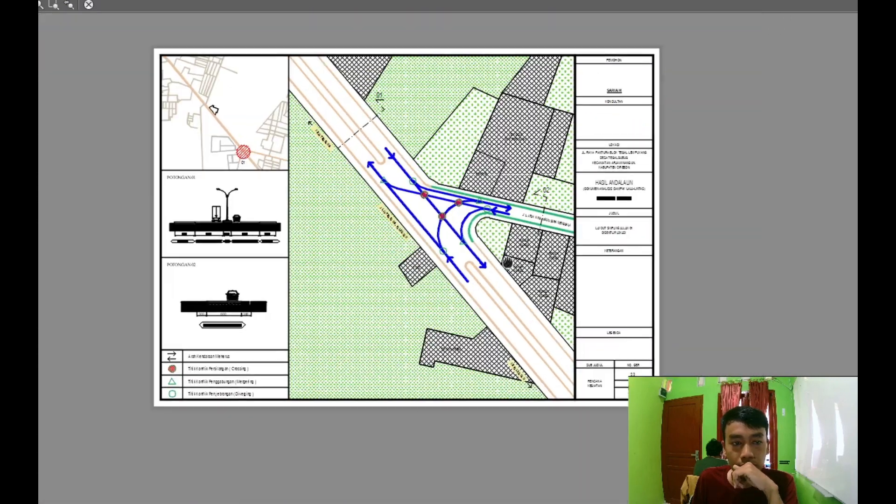
pyautogui.moveTo(482, 282); pyautogui.dragTo(465, 297, button='middle')
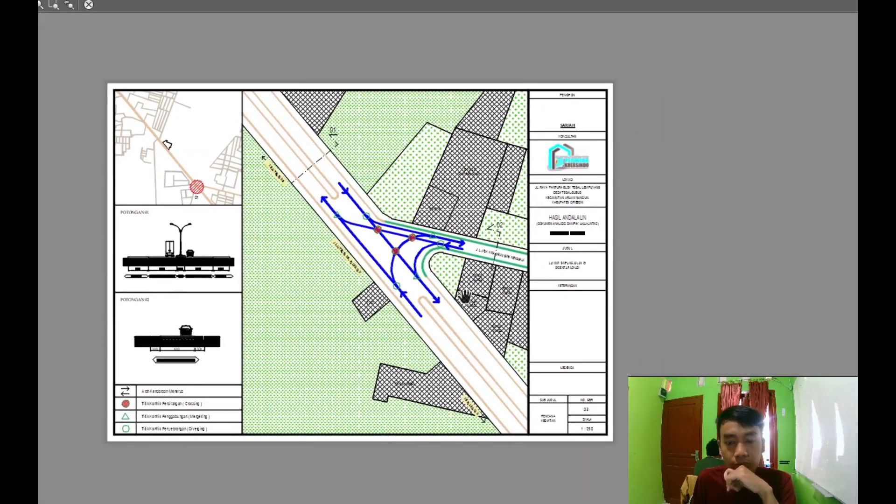